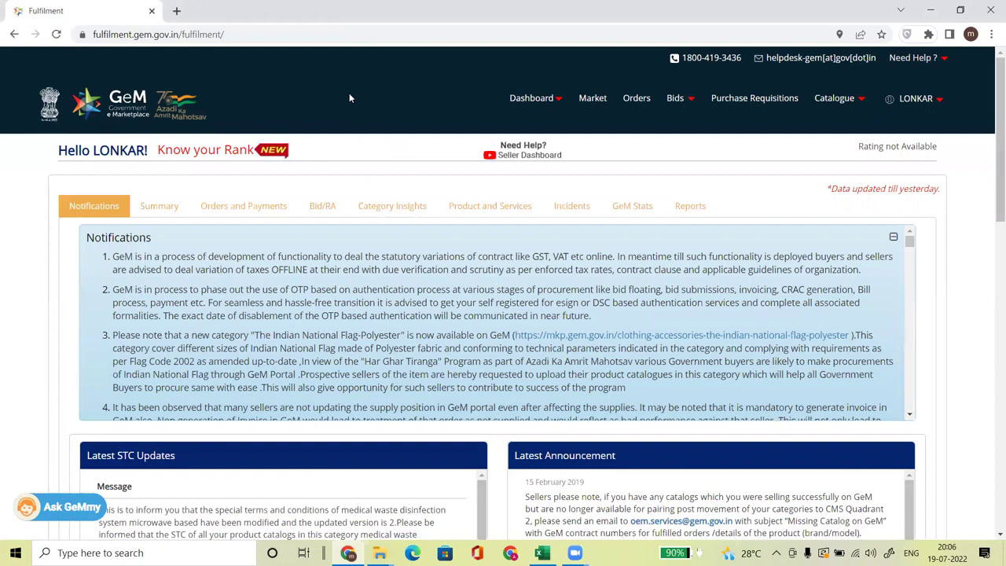
- From the Dashboard menu, go to Manage Caution Money Account
left_click(561, 105)
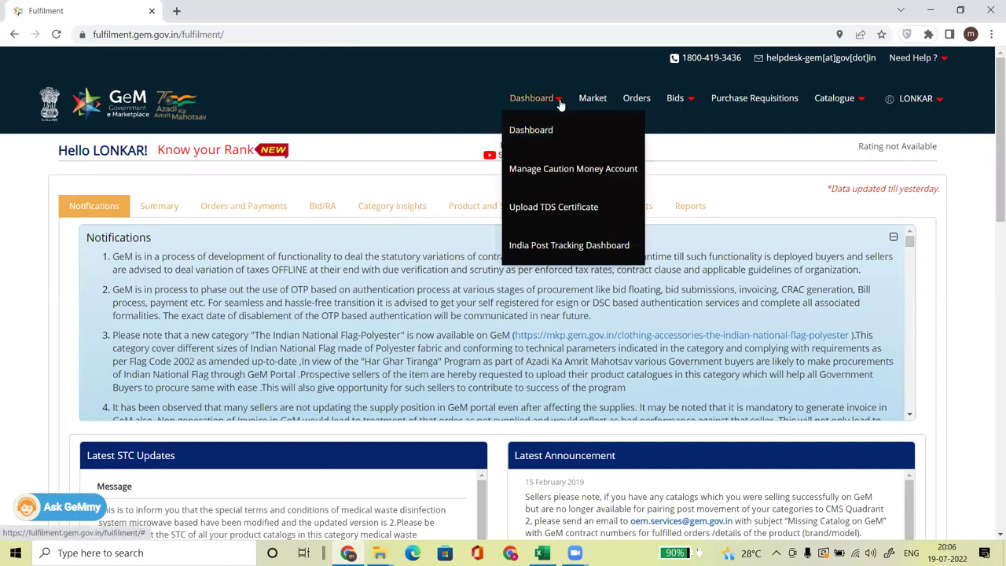
left_click(542, 172)
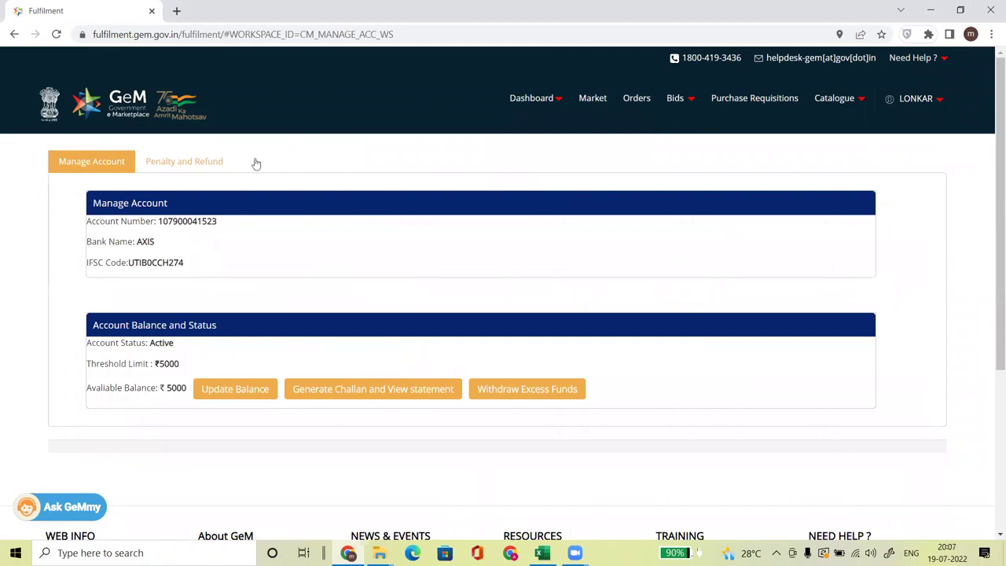
left_click_drag(138, 241, 182, 243)
left_click_drag(163, 247, 130, 244)
left_click_drag(164, 243, 134, 241)
left_click_drag(86, 364, 184, 364)
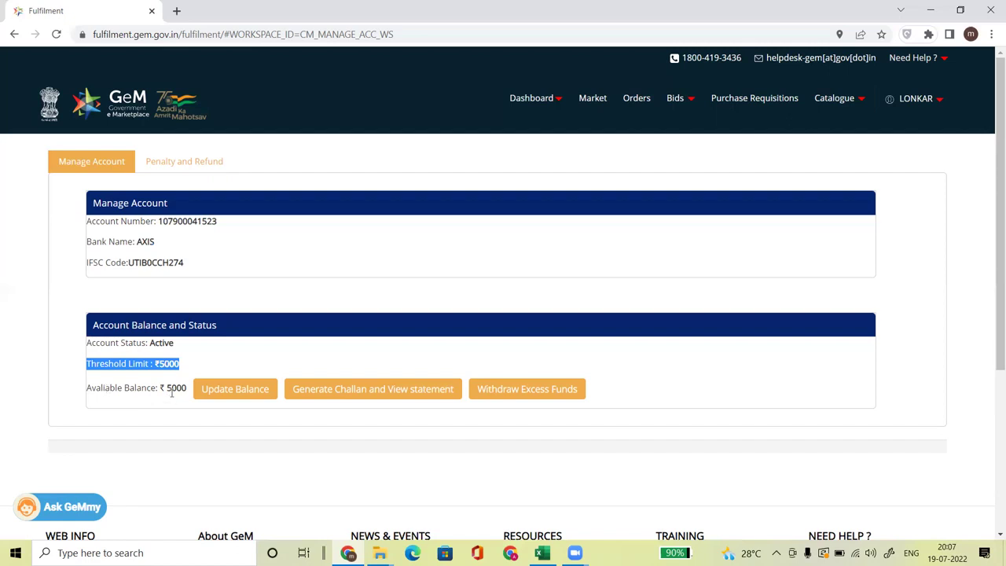
left_click_drag(149, 221, 222, 227)
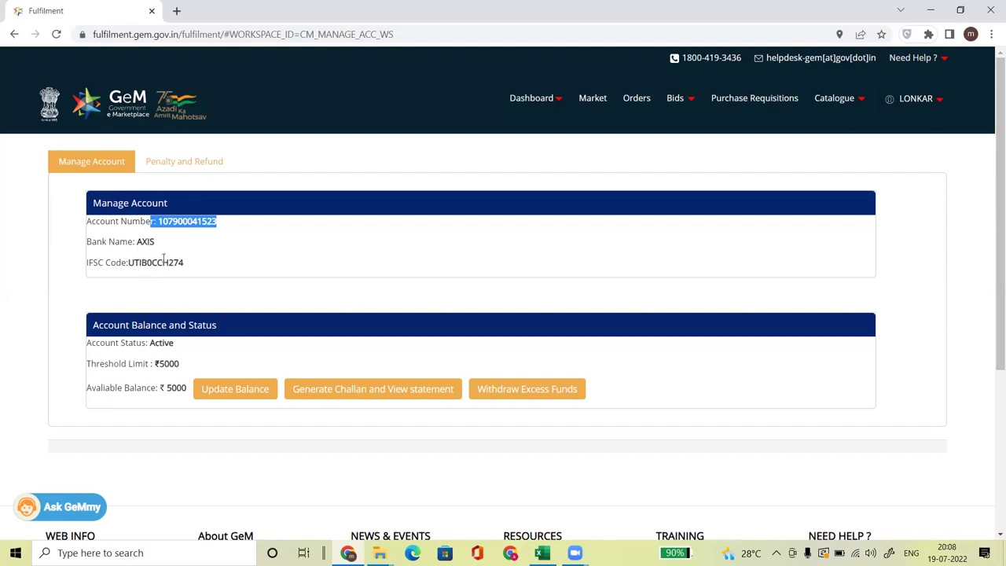
left_click_drag(991, 243, 990, 290)
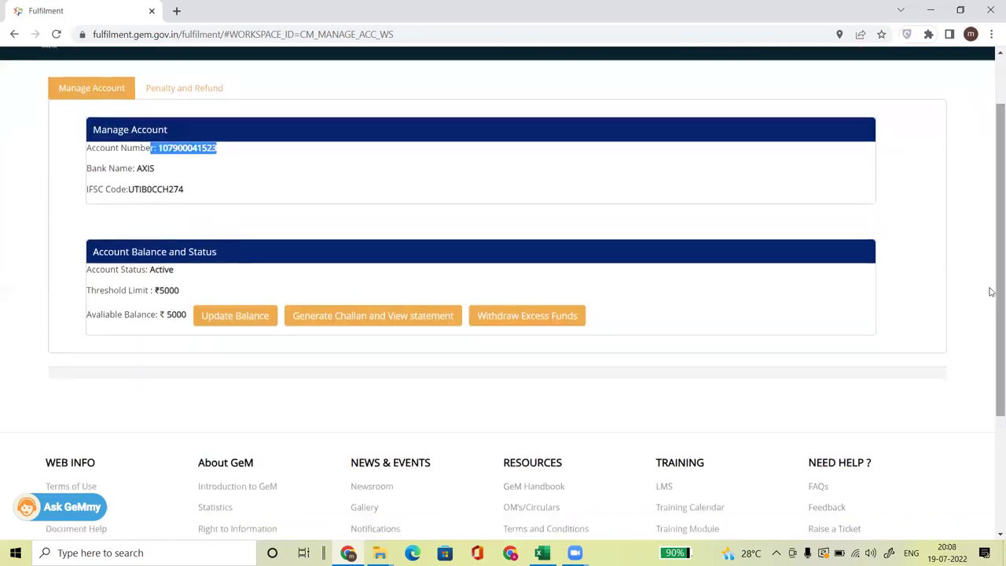
- Download a ₹5000 NEFT/RTGS challan and open Challan_19072022_200827.pdf
left_click(346, 323)
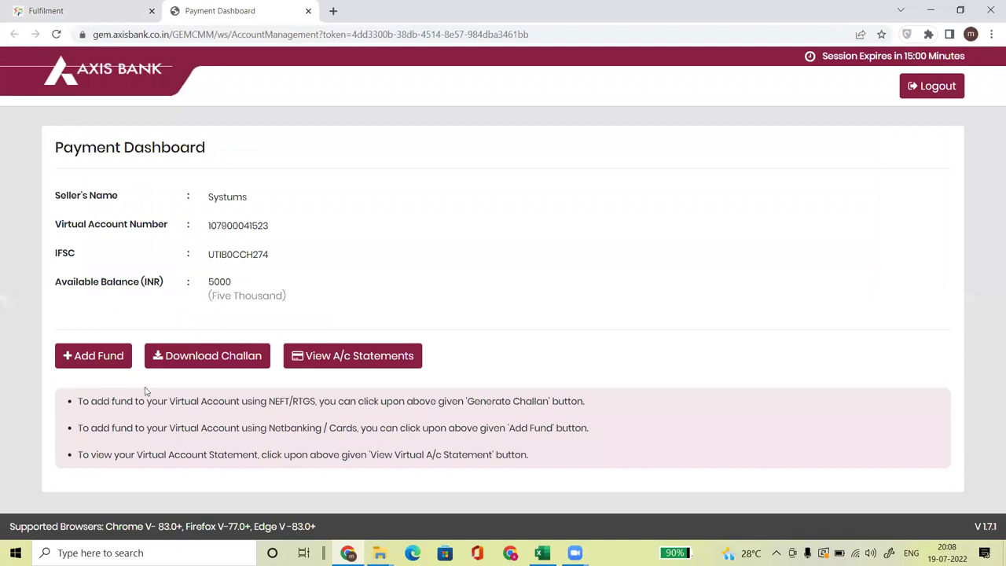
left_click(204, 359)
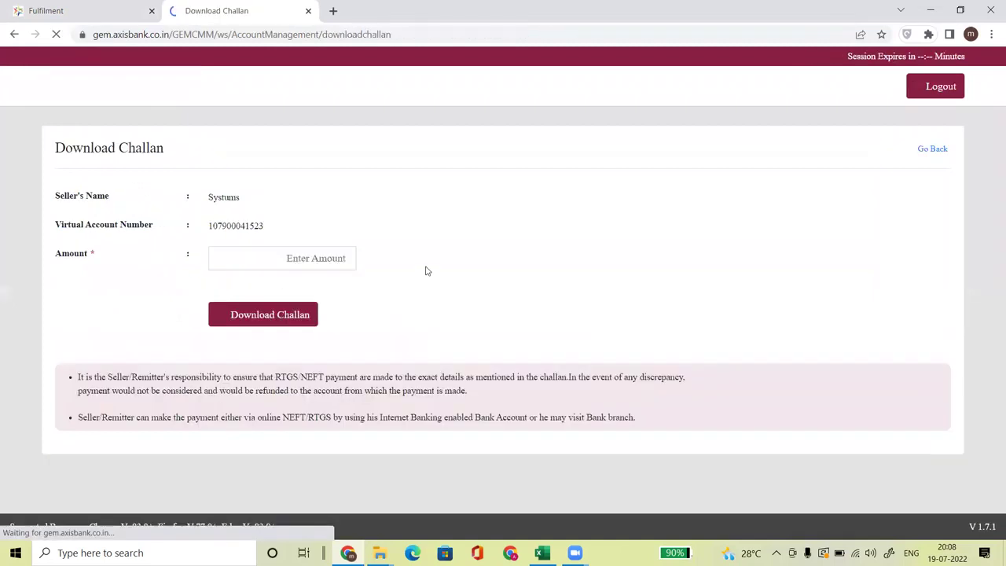
left_click(289, 261)
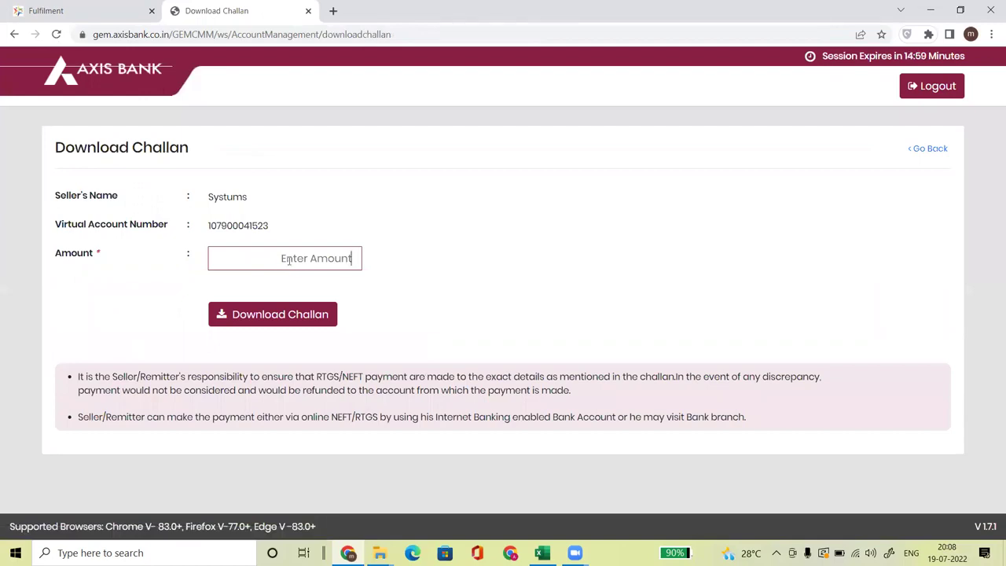
type("5000")
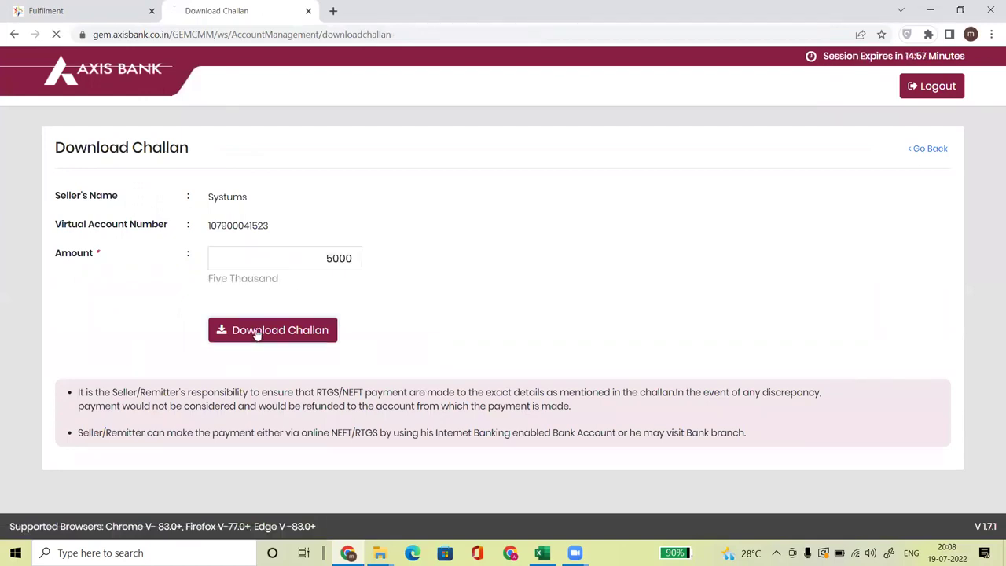
left_click(260, 330)
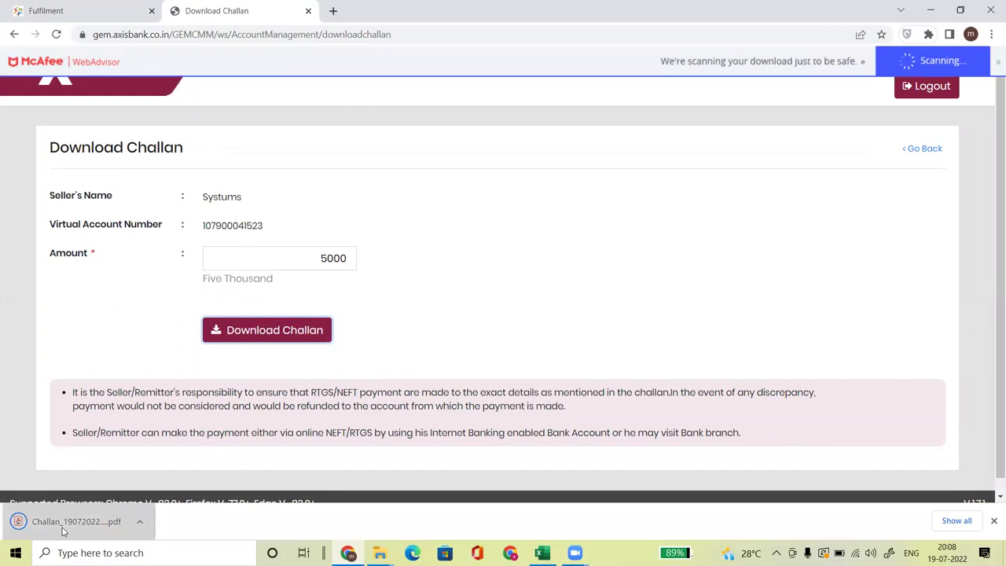
left_click(36, 524)
left_click_drag(439, 202, 635, 206)
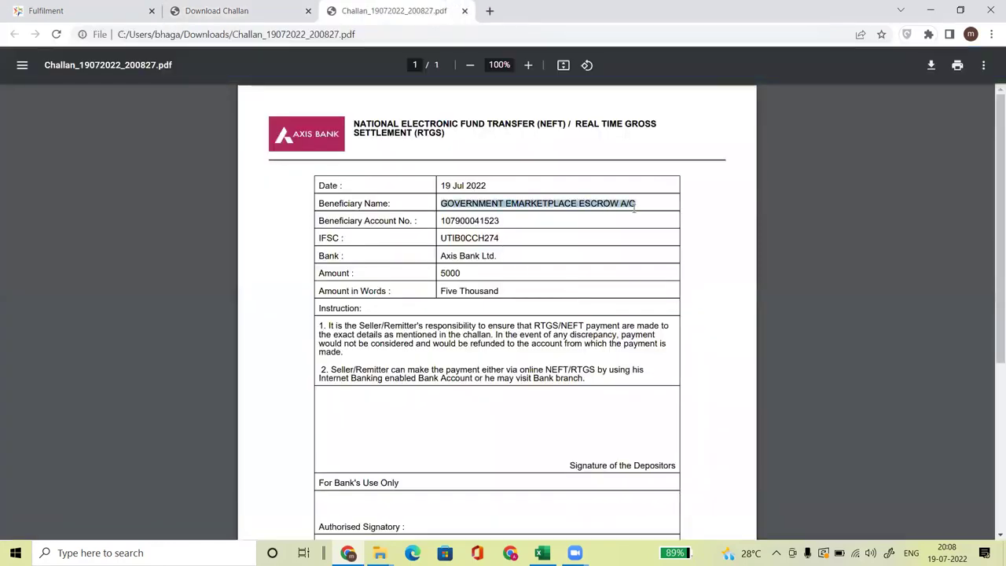
- Check the challan's beneficiary account number and IFSC code, then scroll through the PDF
double_click(461, 221)
left_click_drag(441, 240, 494, 240)
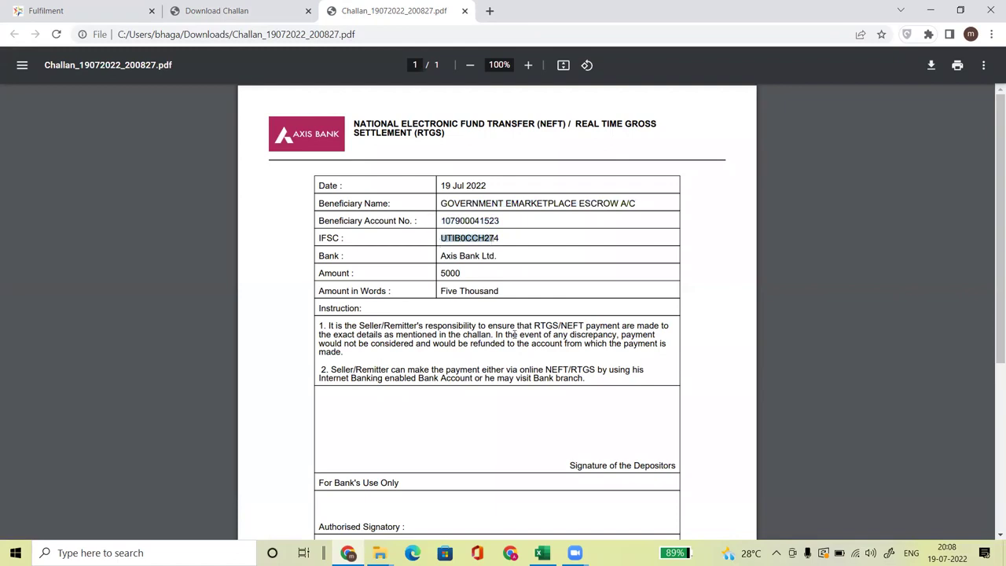
left_click_drag(441, 222, 509, 222)
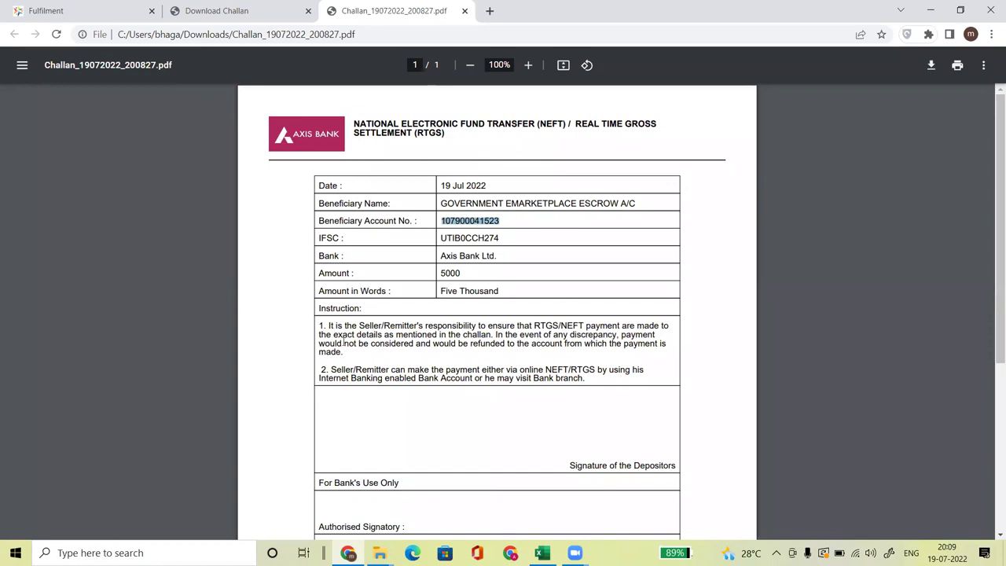
left_click(441, 359)
scroll(441, 359, "down", 4)
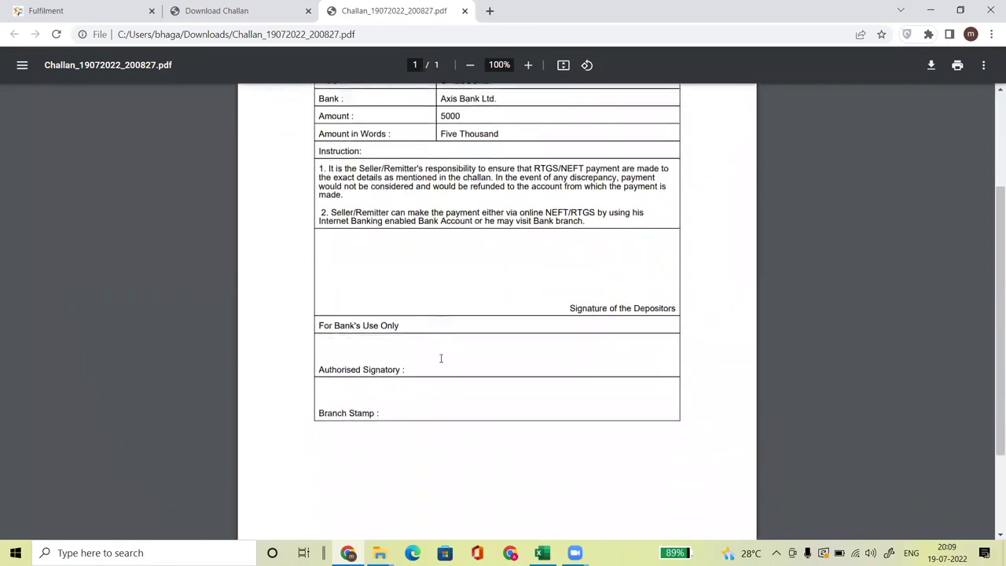
scroll(441, 359, "up", 4)
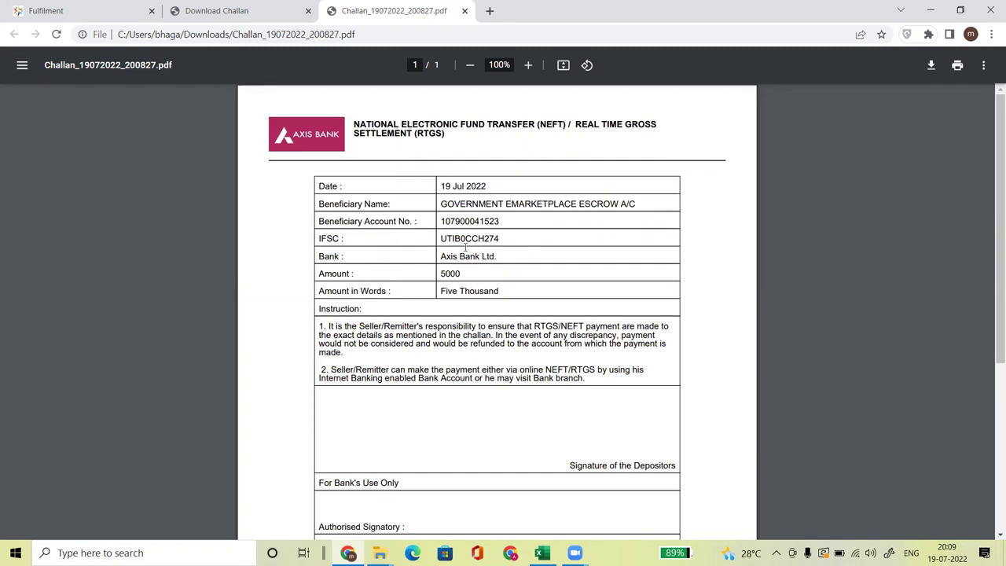
- Close the challan tabs and submit an Add Fund payment of 5000 from the Axis Bank dashboard
left_click(465, 11)
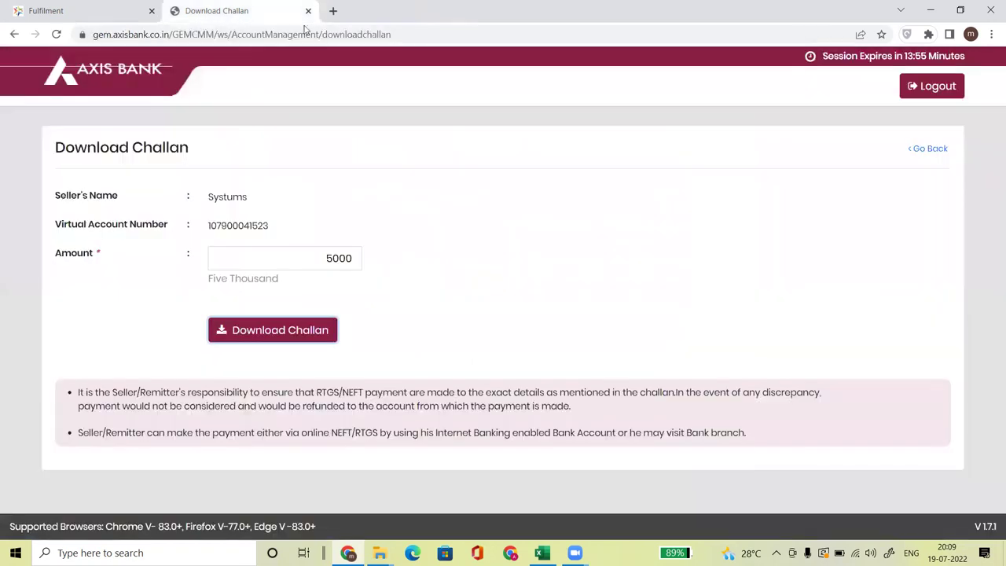
left_click(308, 11)
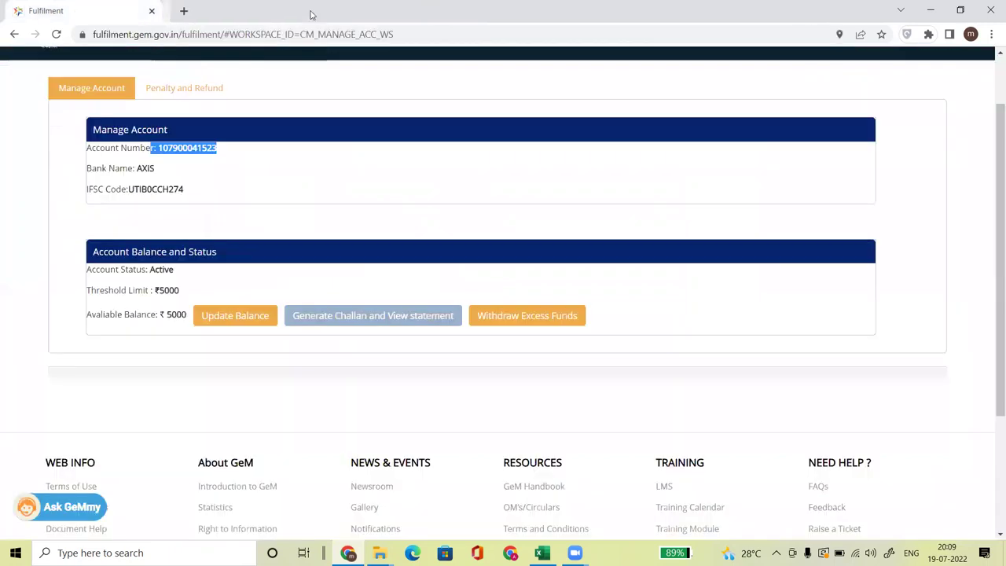
left_click(320, 316)
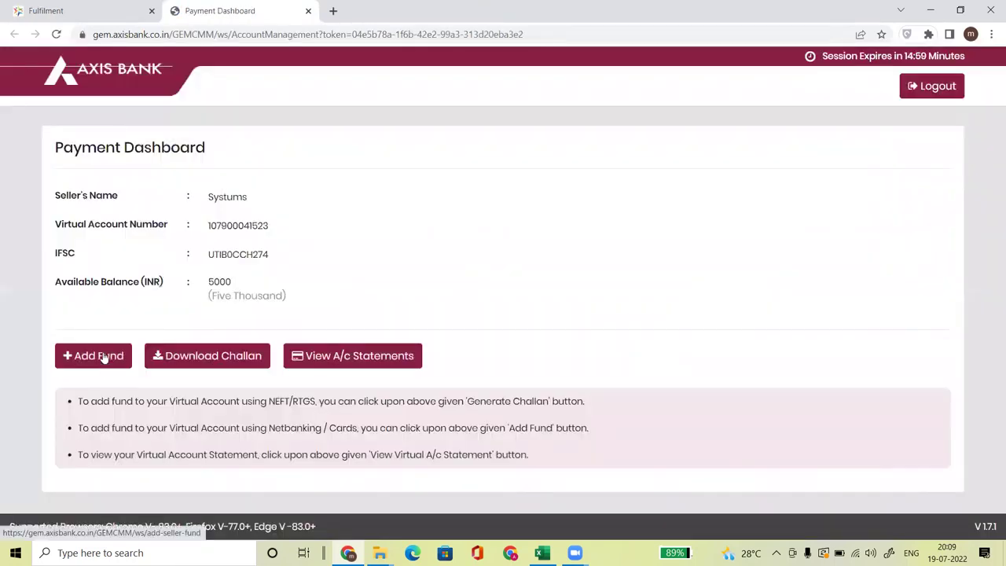
left_click(89, 361)
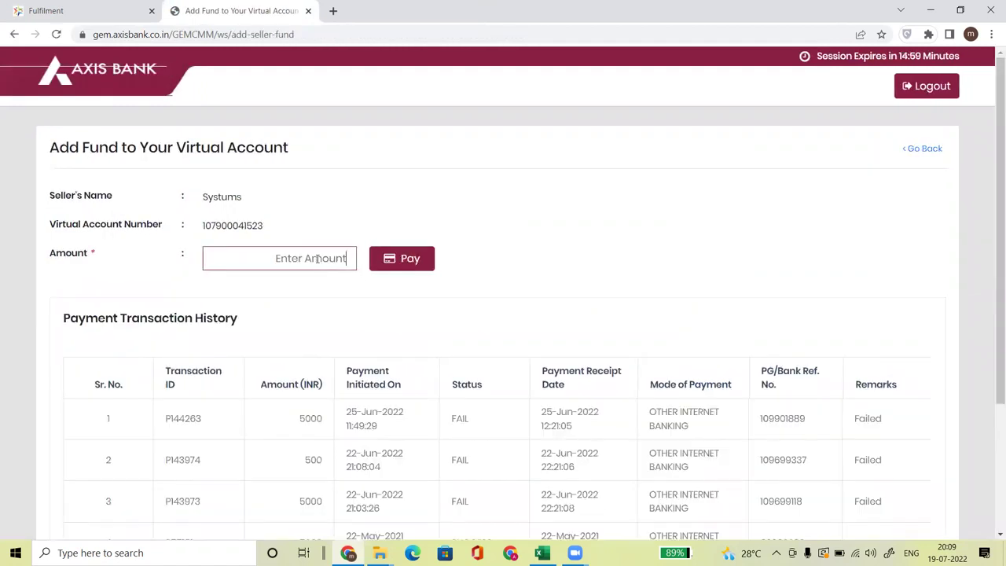
type("5000")
left_click(433, 270)
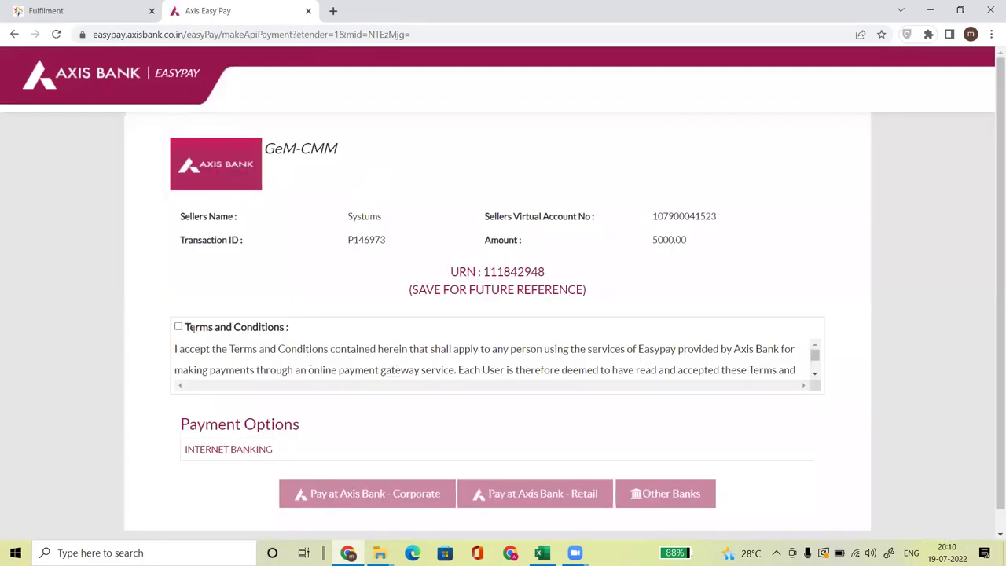
- Accept the EasyPay terms and conditions and choose Pay at Axis Bank - Corporate
left_click(179, 326)
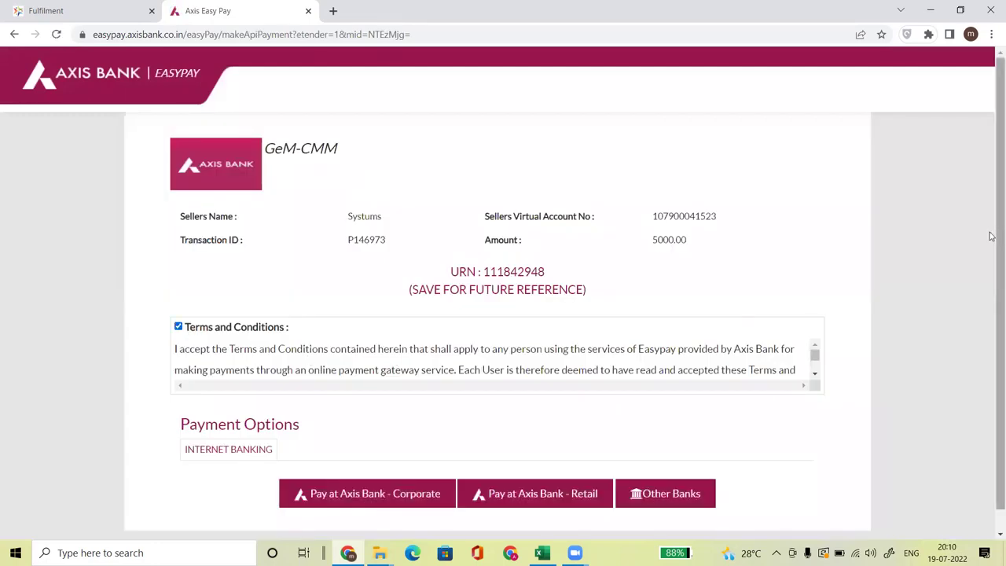
scroll(990, 236, "down", 1)
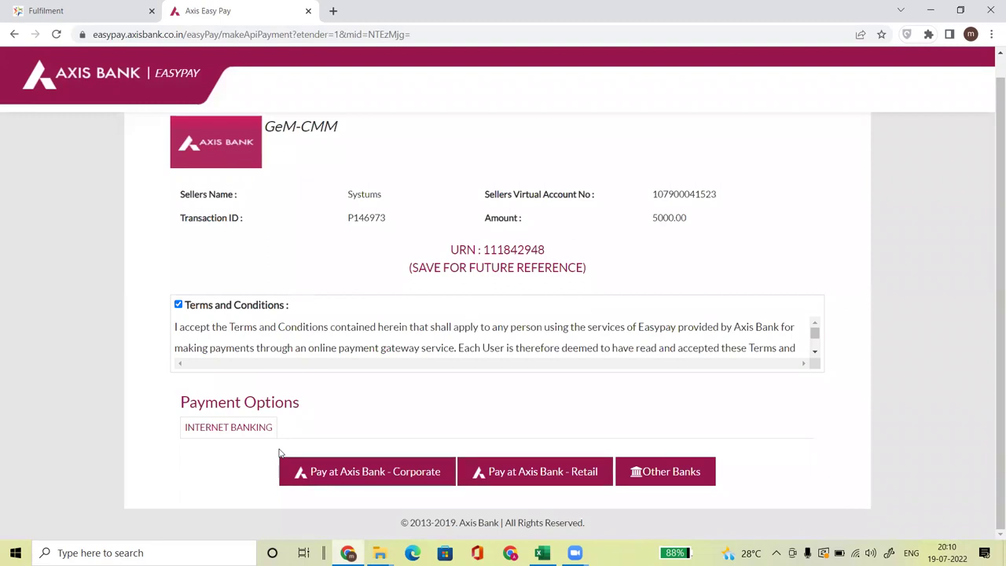
left_click(283, 460)
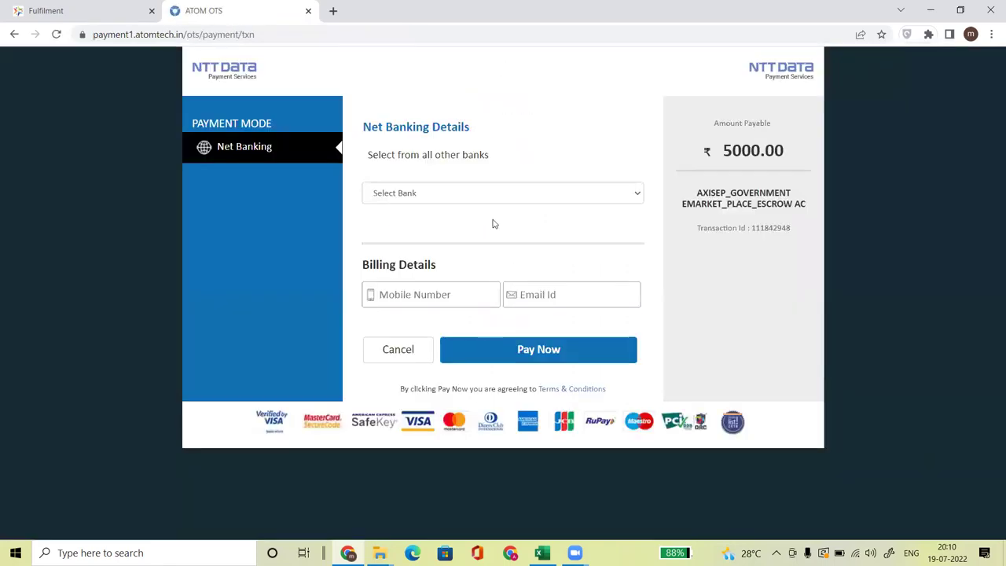
- Choose Bank of India, enter the billing mobile number and e-mail, and submit the ₹5011.80 payment
left_click(432, 193)
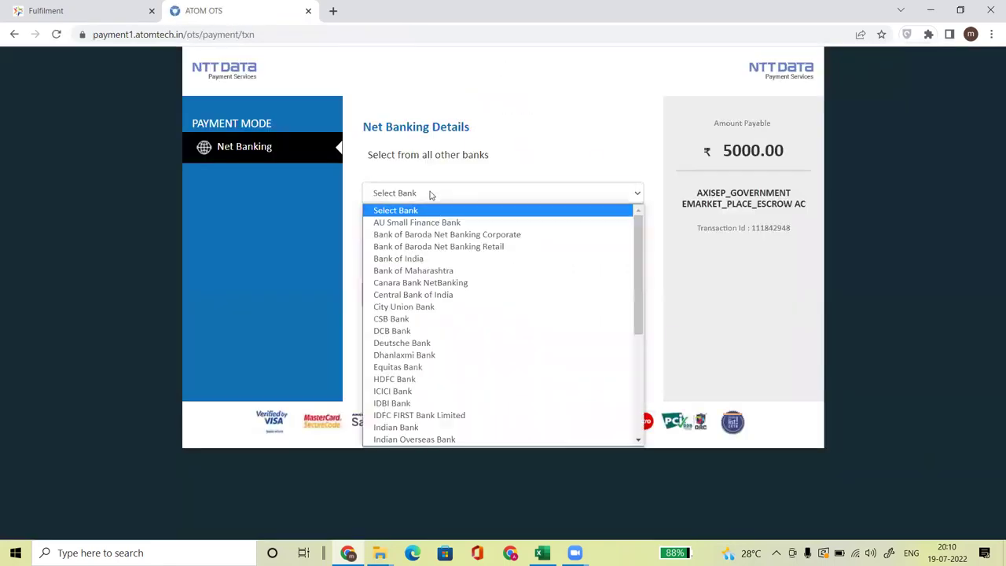
left_click(417, 258)
left_click(415, 294)
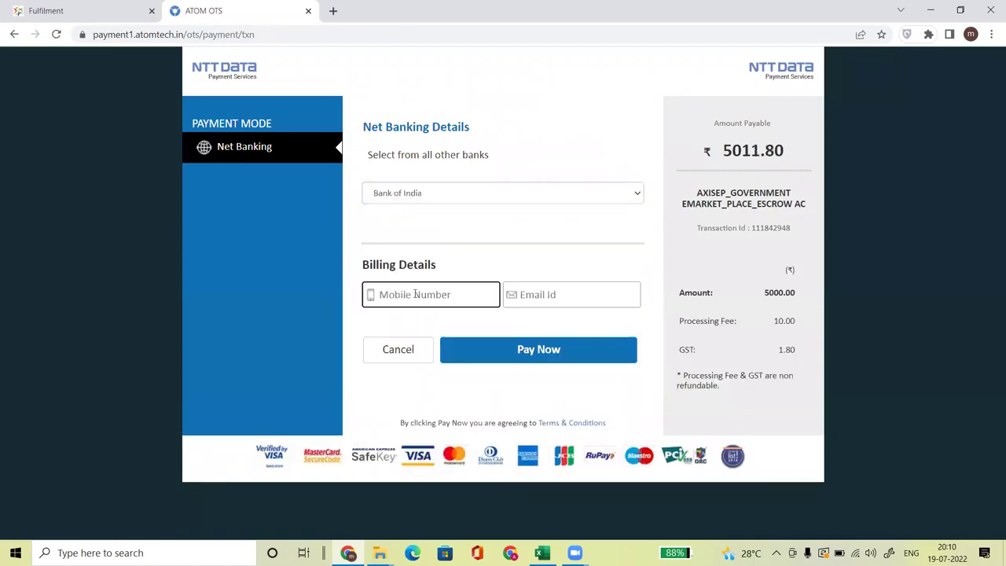
left_click(532, 294)
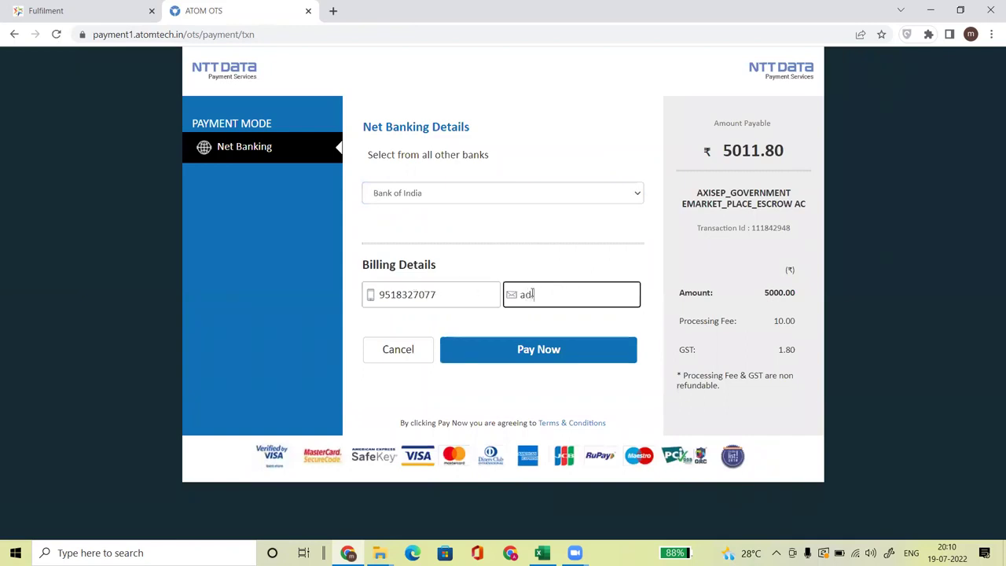
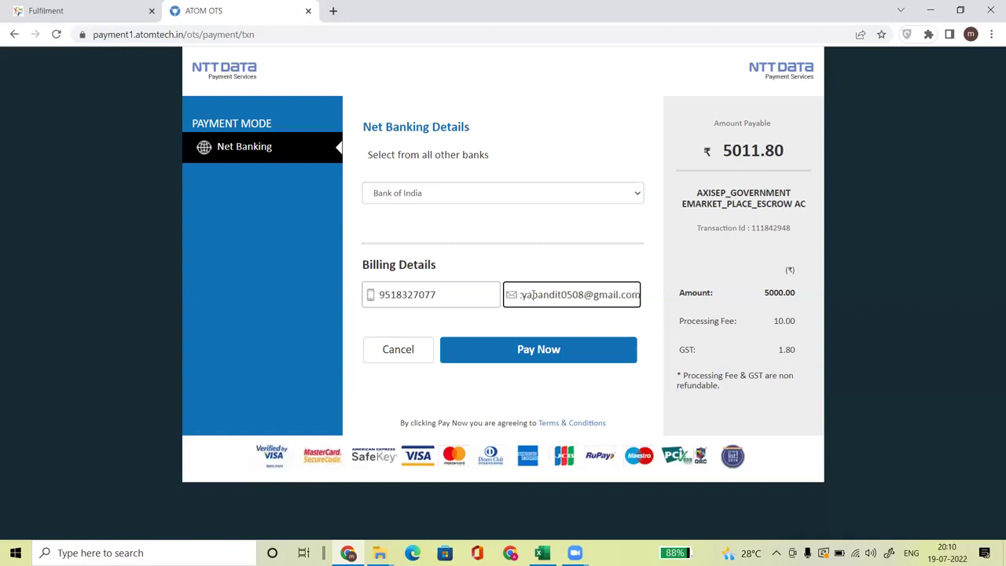
left_click(546, 351)
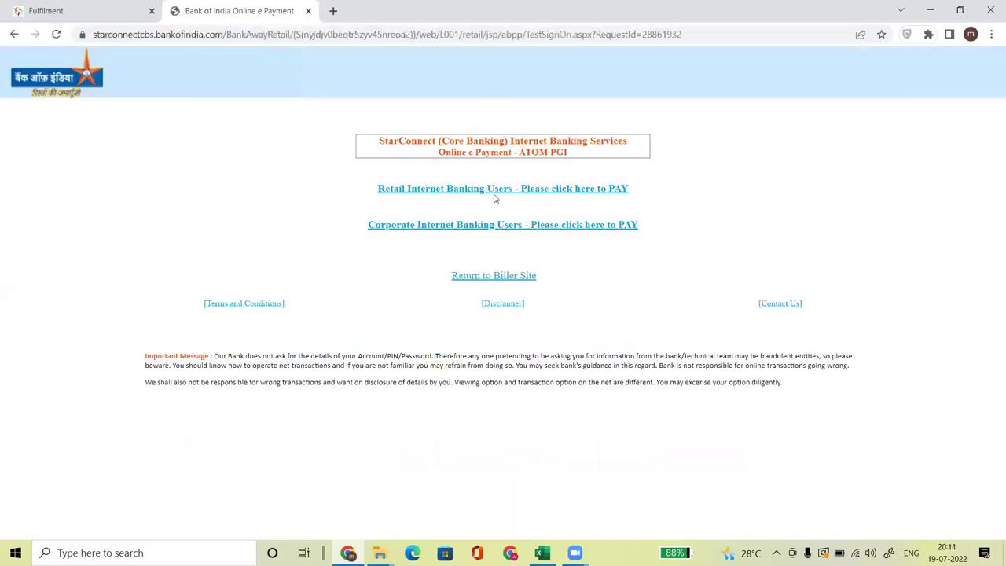
- Open the retail banking login, check the GeM available balance, then close the Bank of India tab
left_click(459, 195)
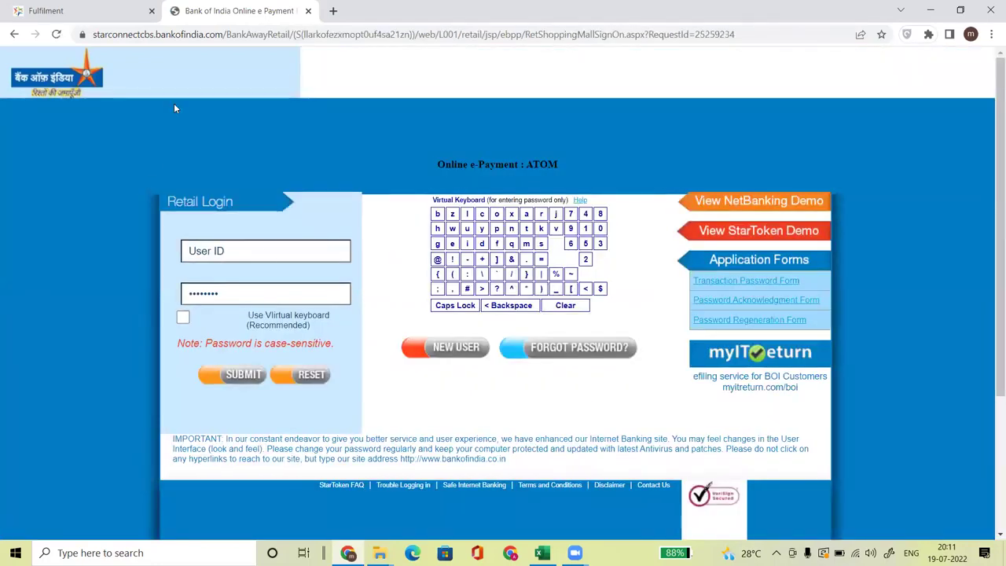
left_click(86, 11)
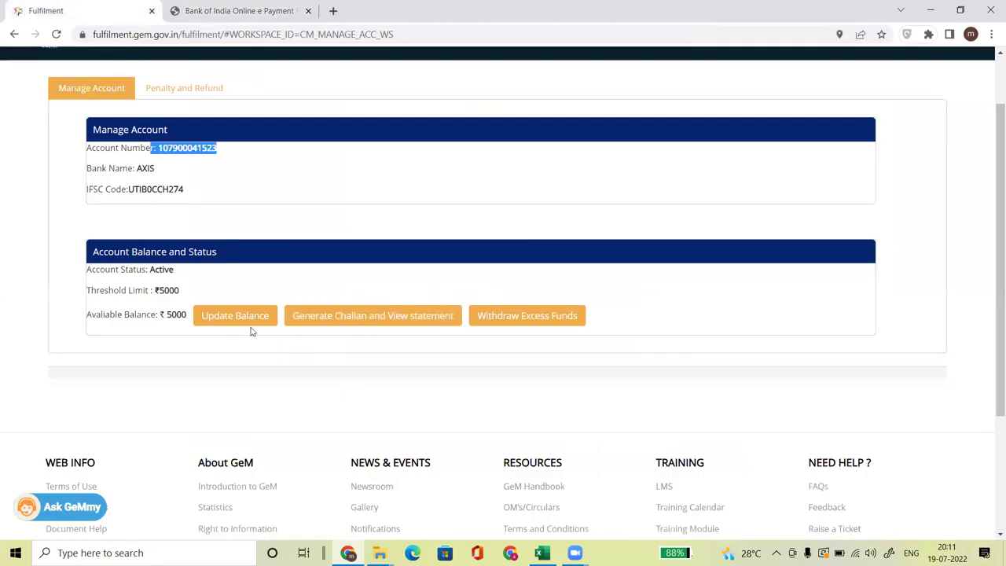
left_click_drag(166, 315, 172, 315)
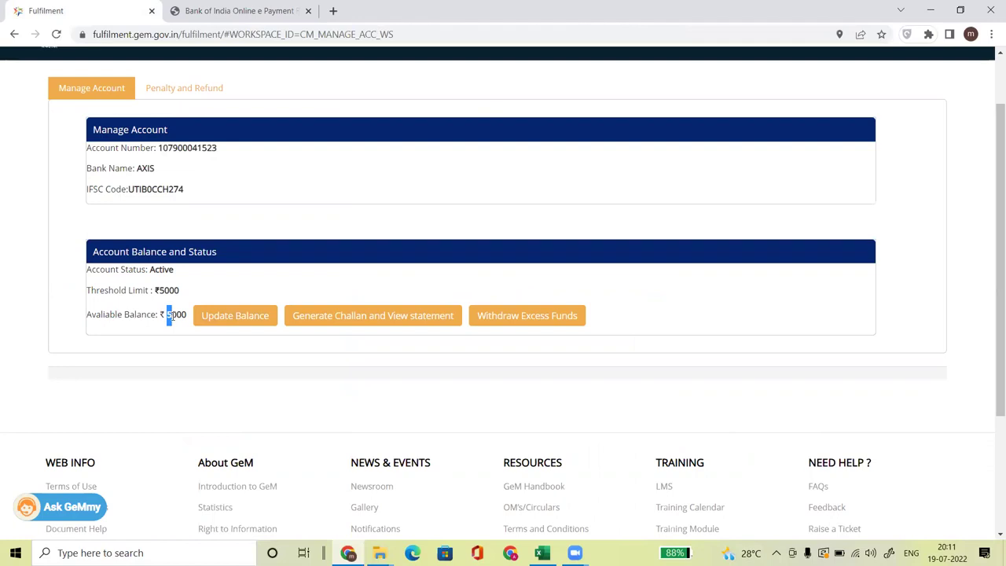
left_click(228, 9)
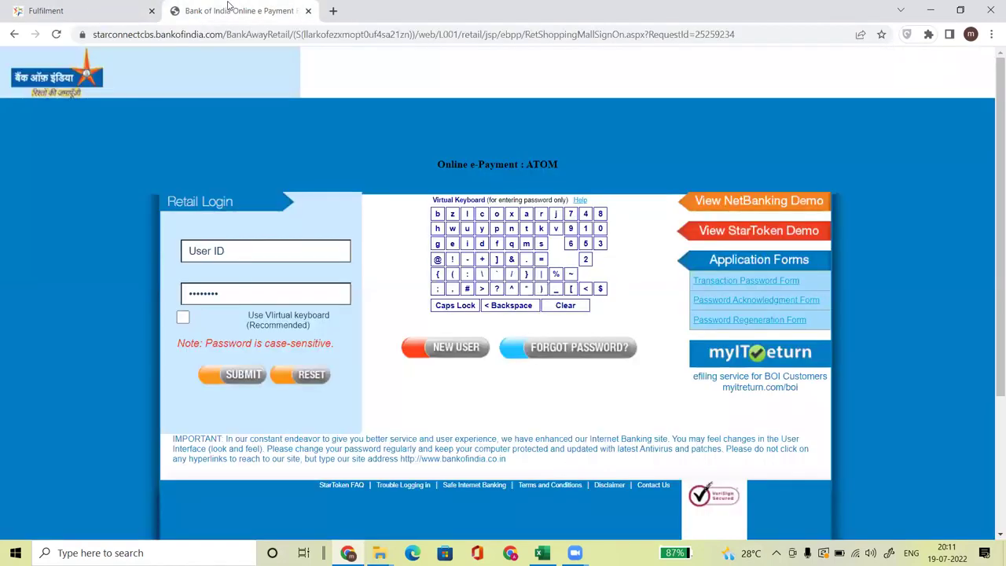
left_click(308, 10)
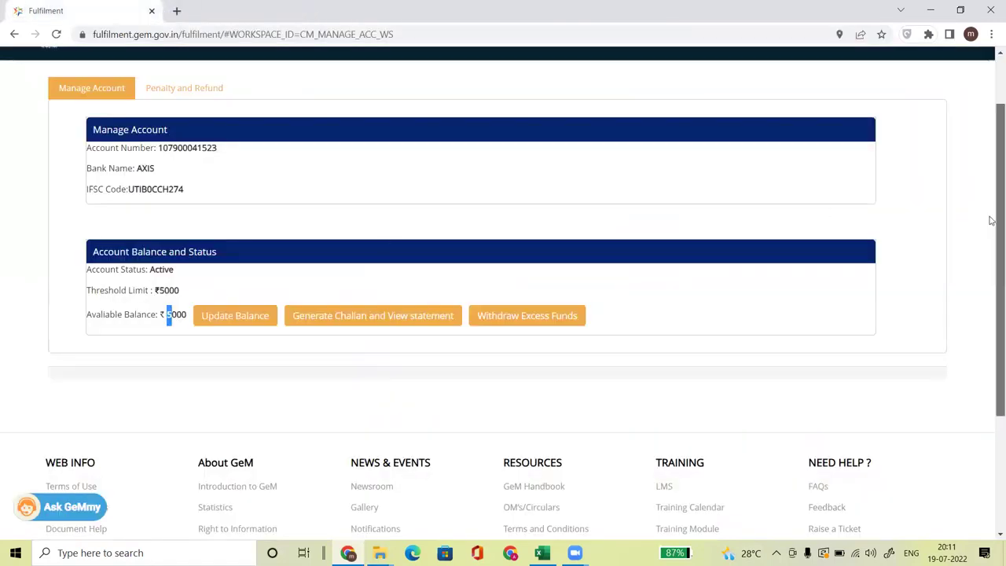
- Scroll to the top of Manage Account and reopen the Axis Bank Payment Dashboard showing 5000 available
left_click_drag(992, 221, 991, 99)
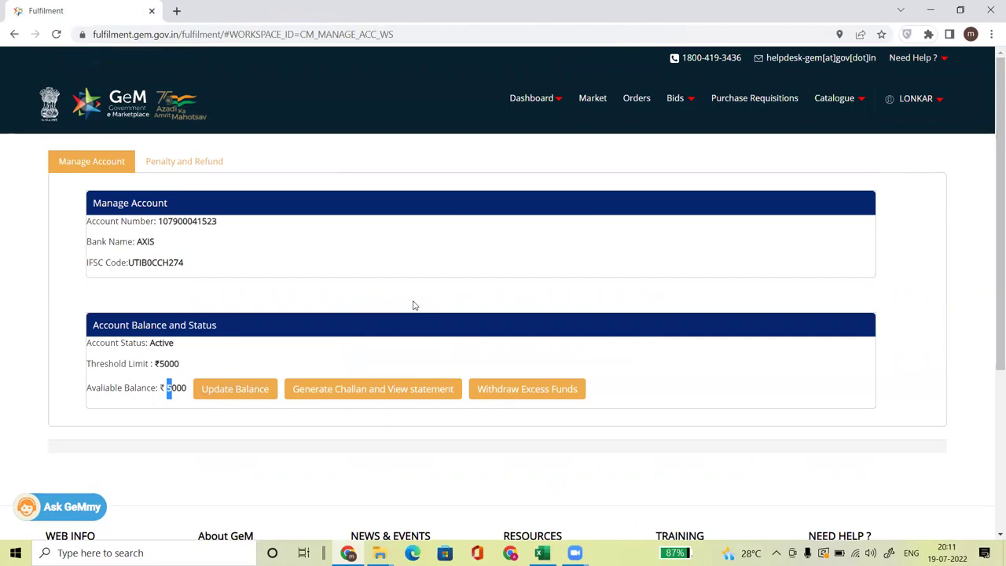
left_click(522, 397)
left_click(535, 391)
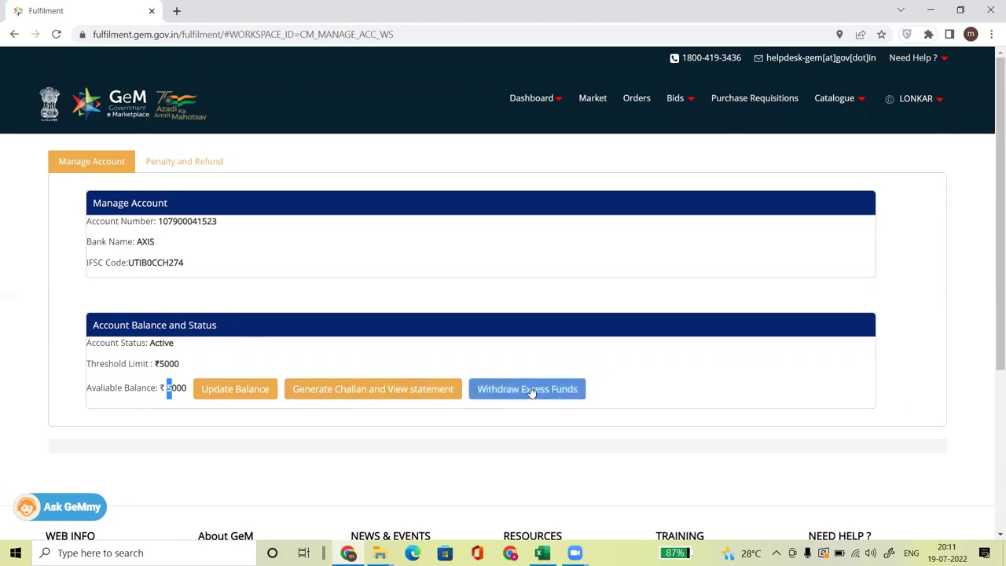
left_click(351, 389)
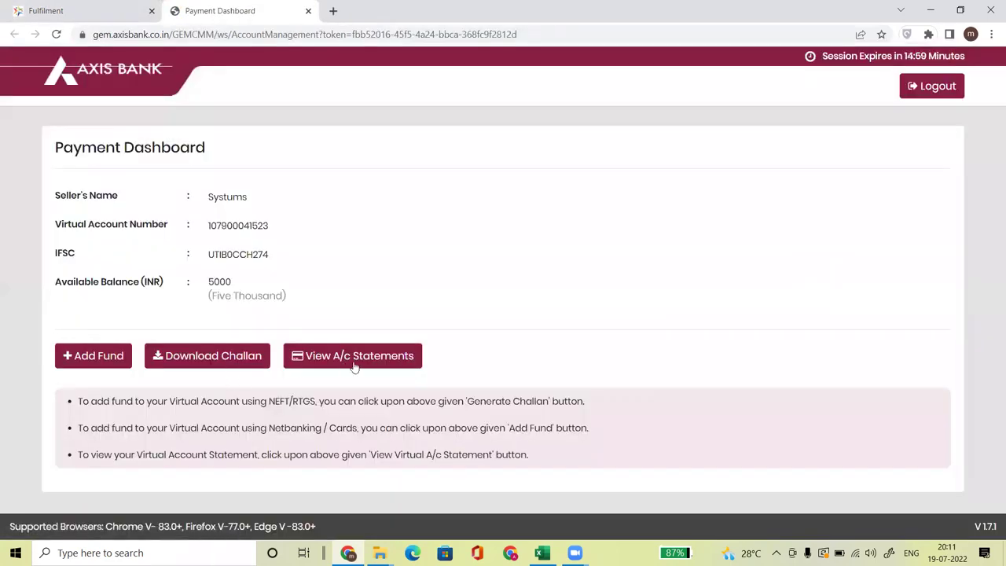
- Open the Virtual Account Statement and review the 22-May-2021 'Fund Added to VA' credit of 5000
left_click(340, 361)
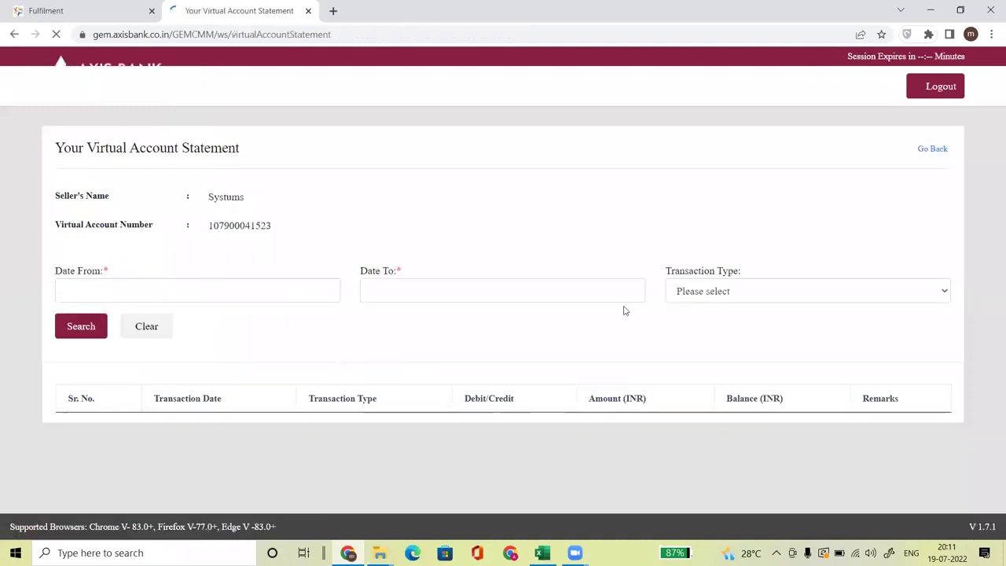
scroll(991, 163, "down", 1)
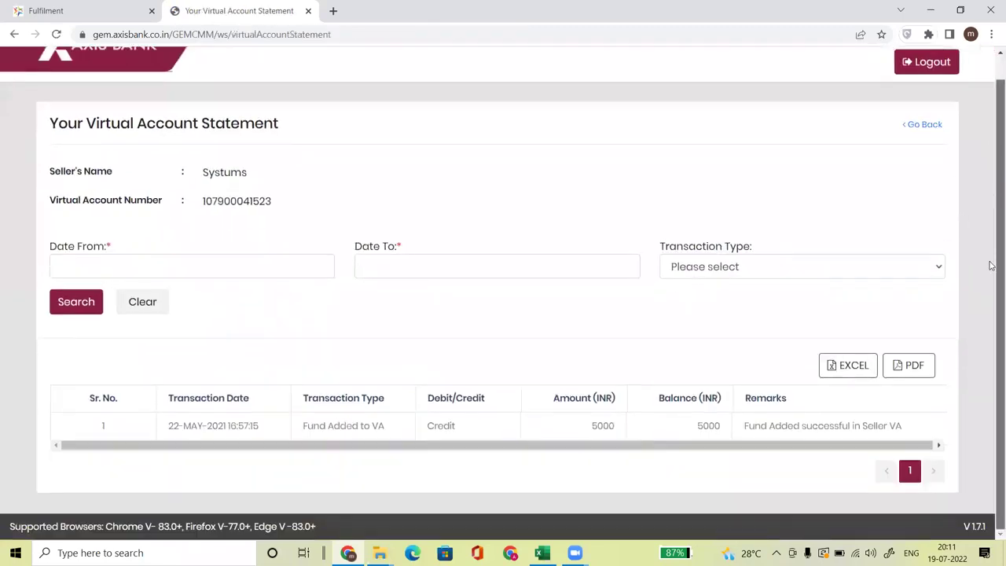
left_click_drag(573, 427, 639, 434)
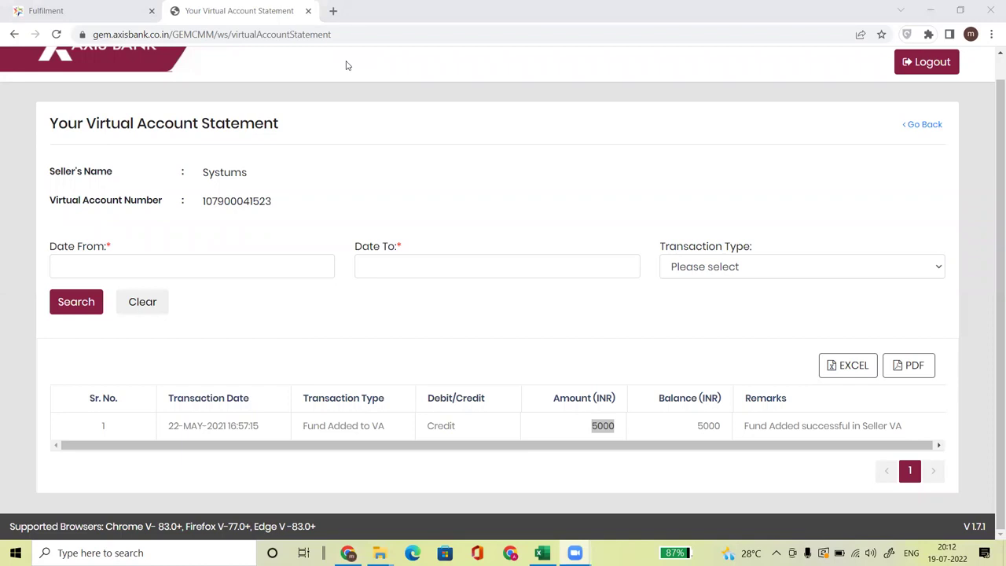
left_click(308, 10)
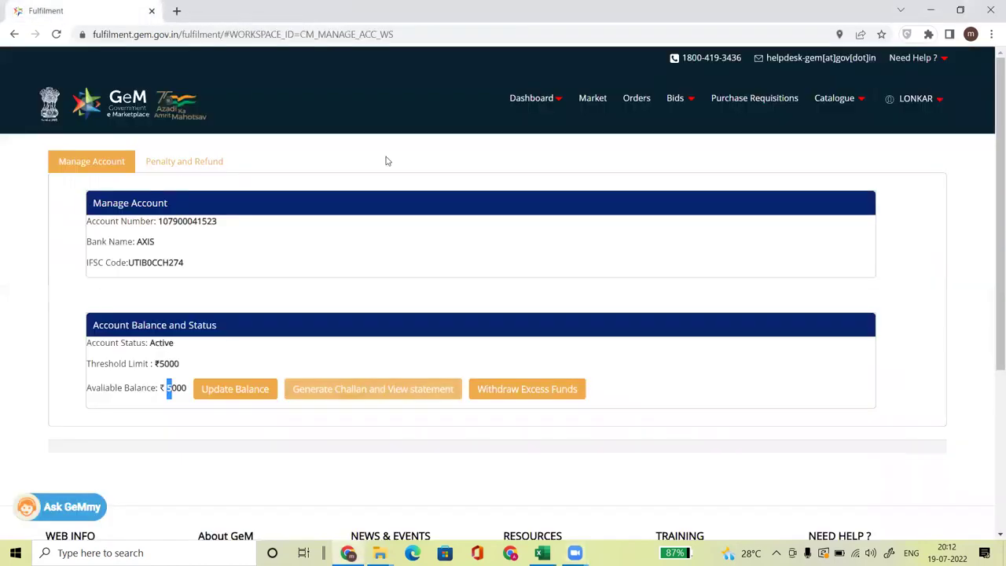
left_click_drag(182, 389, 160, 388)
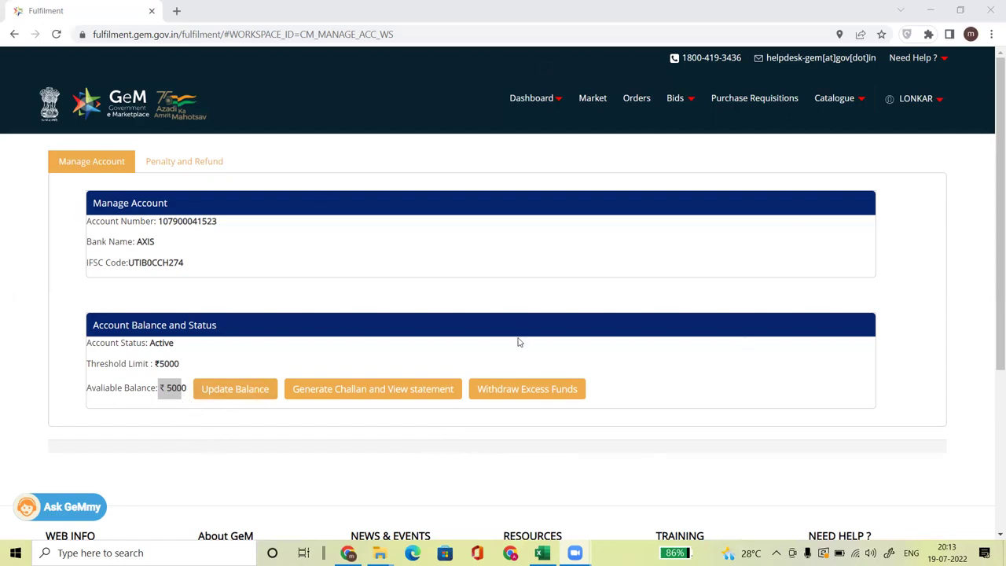
- Run Update Balance twice and dismiss the Success notice, leaving ₹5000.00 available
left_click(228, 391)
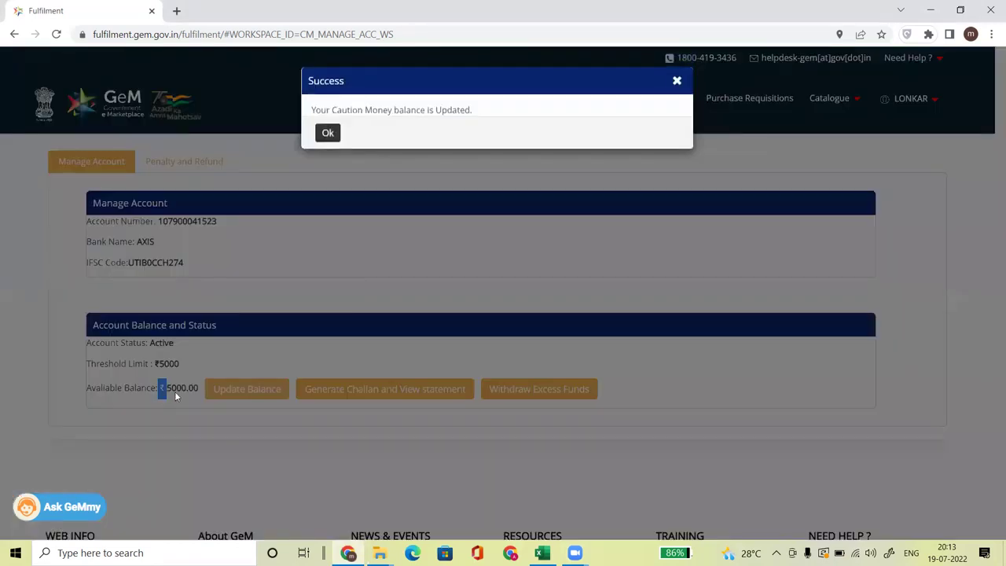
left_click(328, 134)
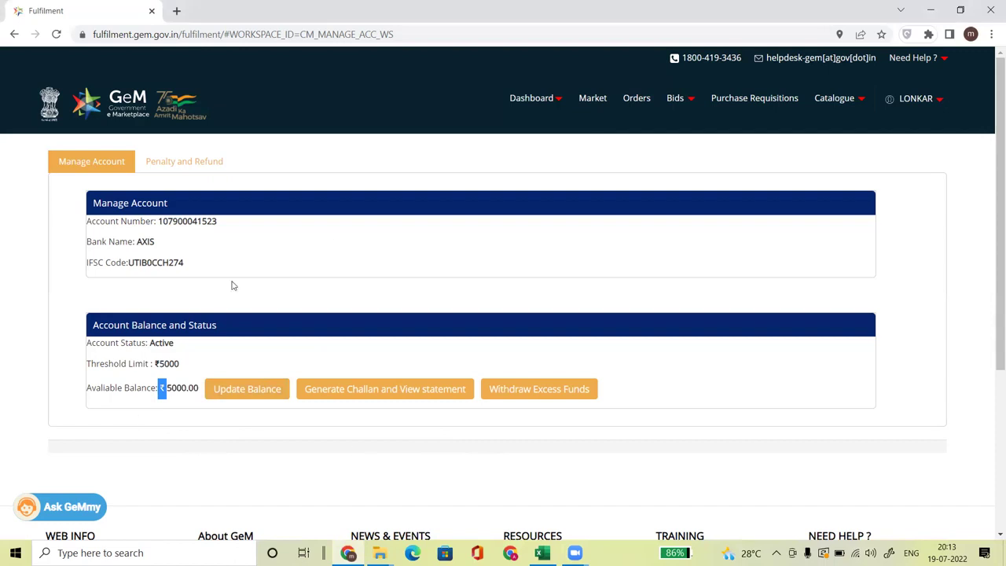
left_click(236, 388)
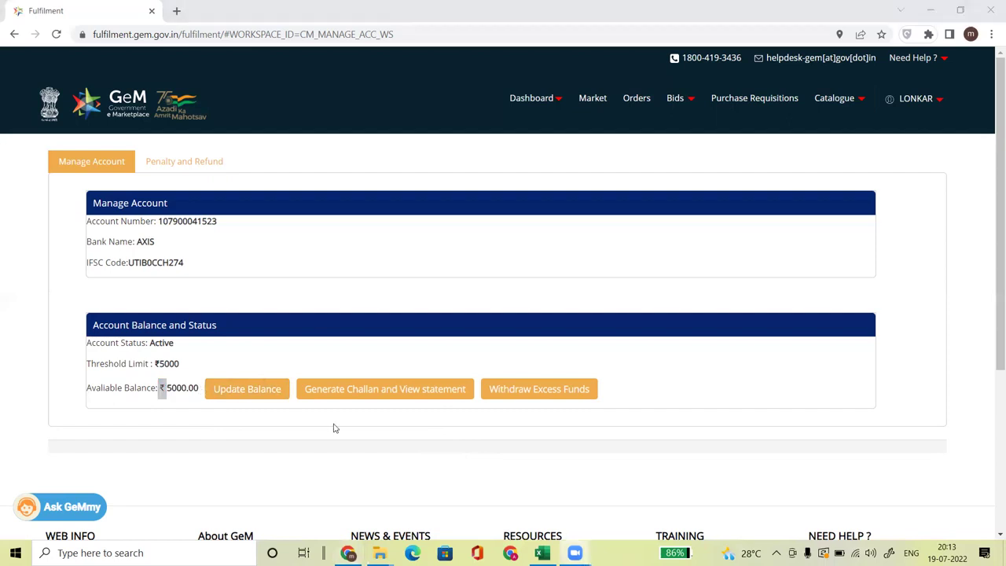
left_click(361, 443)
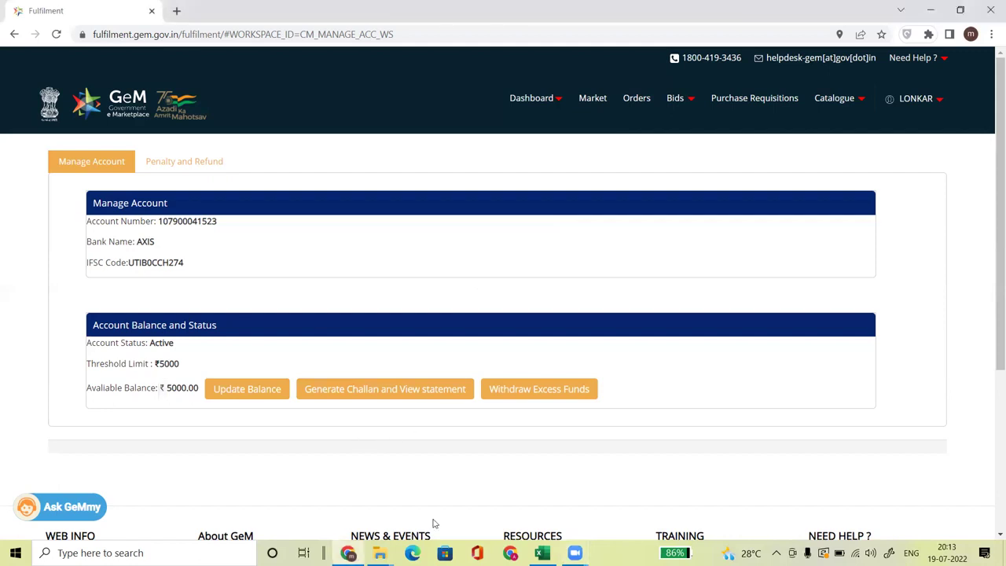